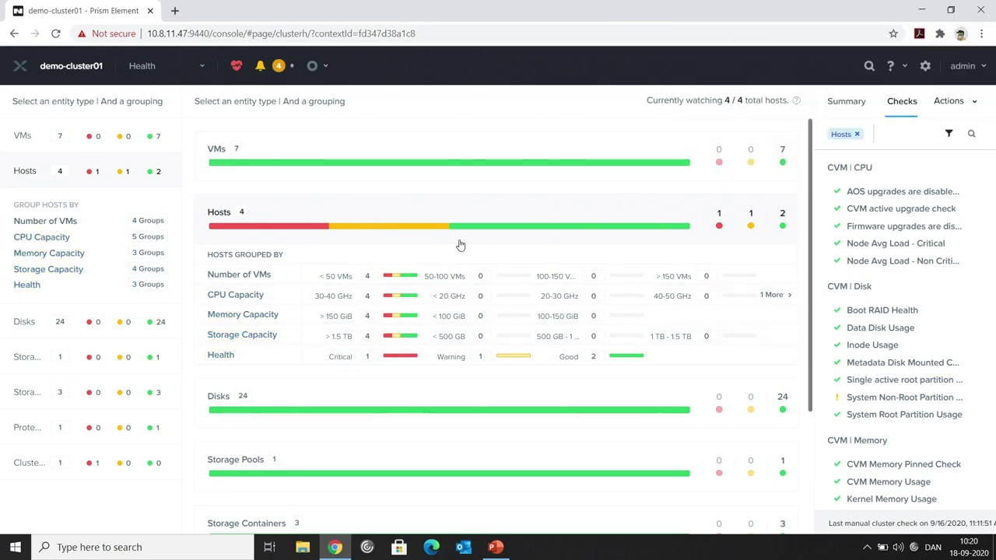
- Open the failed Tomcat Frequent Restart check under CVM Services in the host checks to read its causes and resolutions
{"action": "mouse_move", "coordinate": [965, 243]}
{"action": "scroll", "coordinate": [958, 239], "scroll_direction": "down", "scroll_amount": 10}
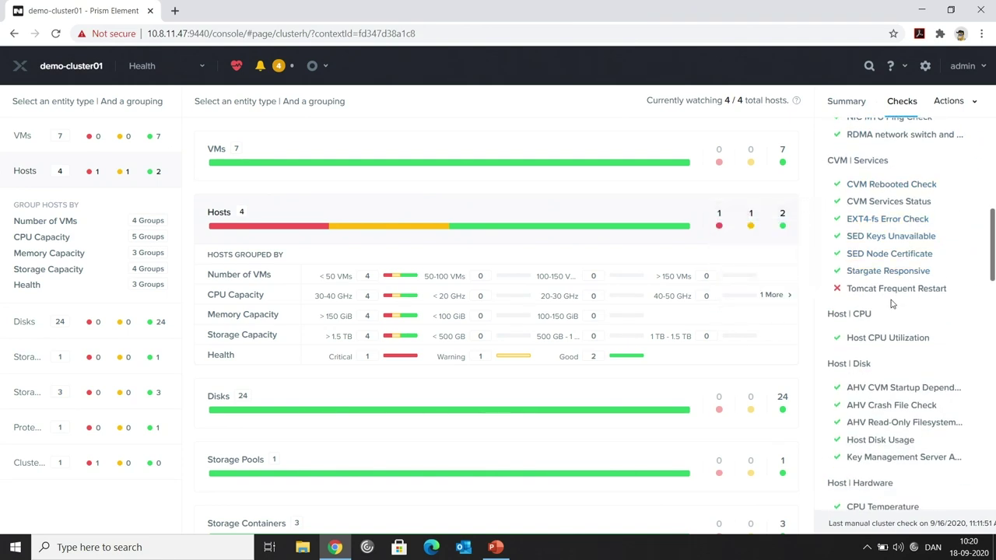
{"action": "mouse_move", "coordinate": [878, 292]}
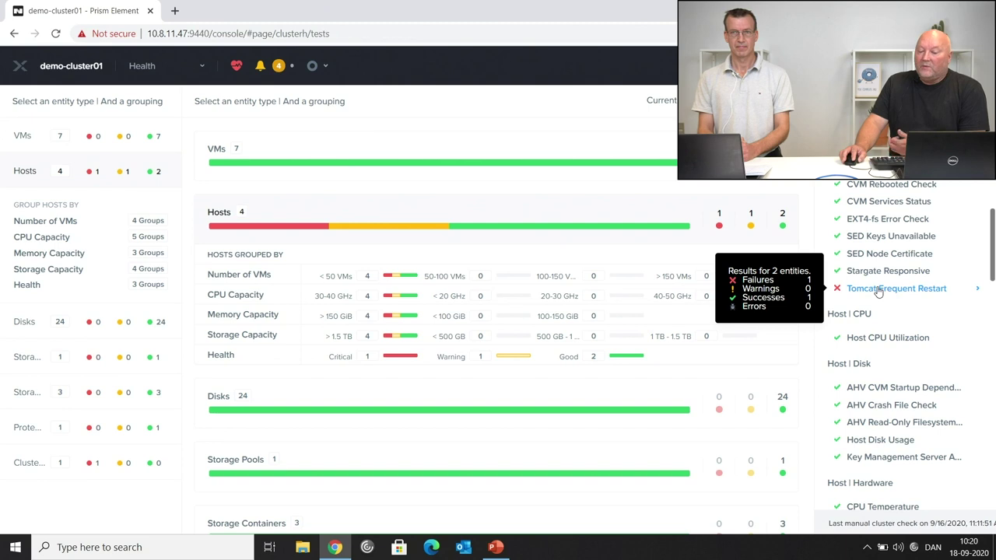
{"action": "left_click", "coordinate": [878, 289]}
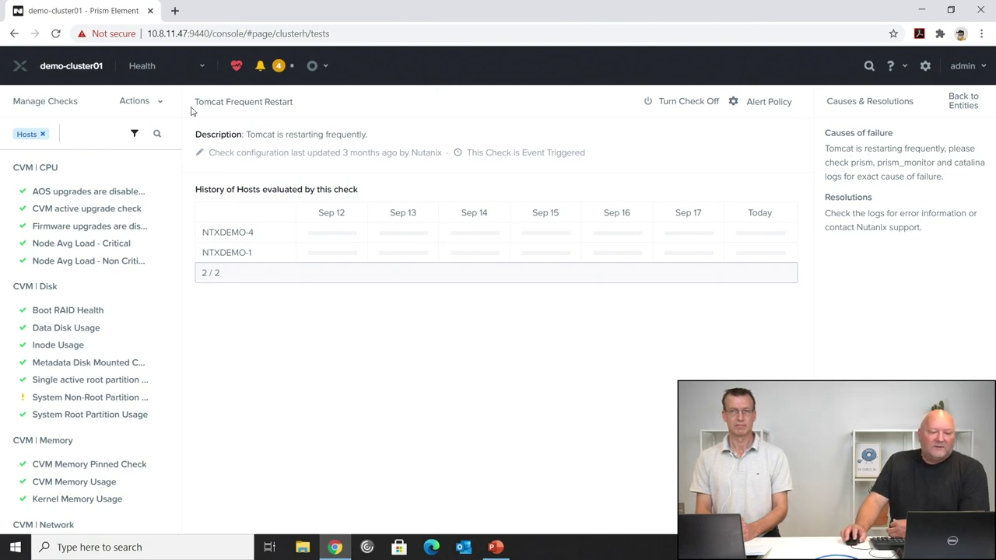
- Return to the cluster's Home dashboard and go on to the VM page
{"action": "left_click", "coordinate": [202, 69]}
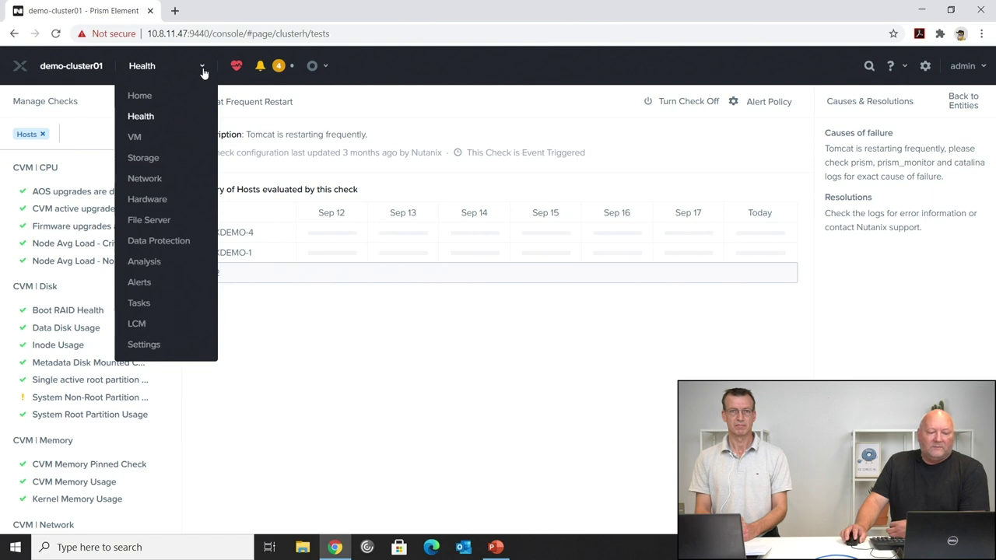
{"action": "left_click", "coordinate": [163, 102]}
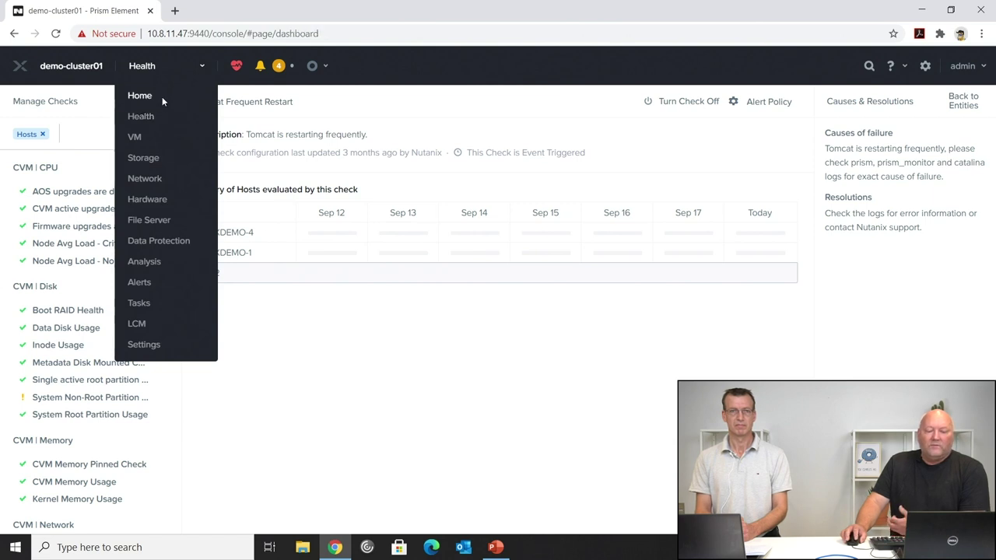
{"action": "left_click", "coordinate": [200, 68]}
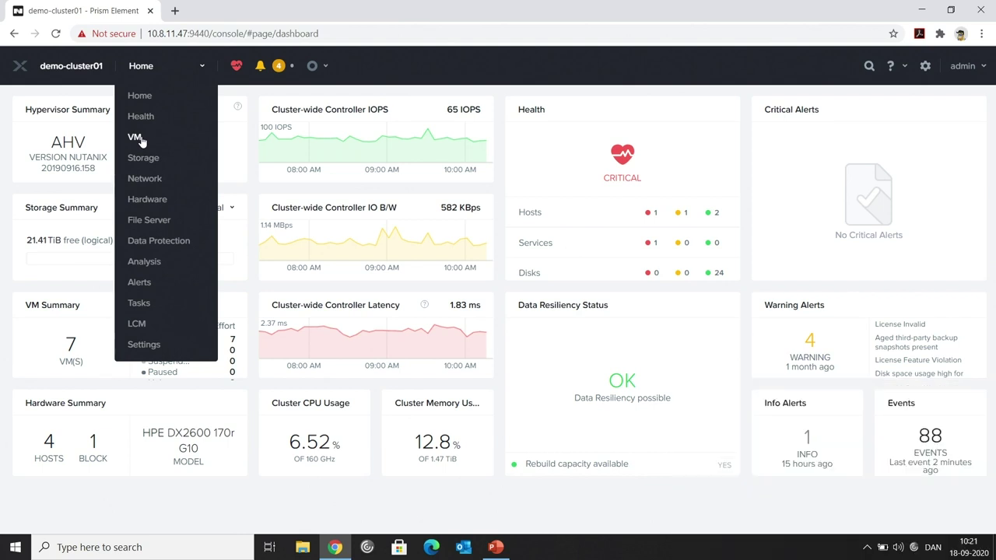
{"action": "left_click", "coordinate": [137, 137]}
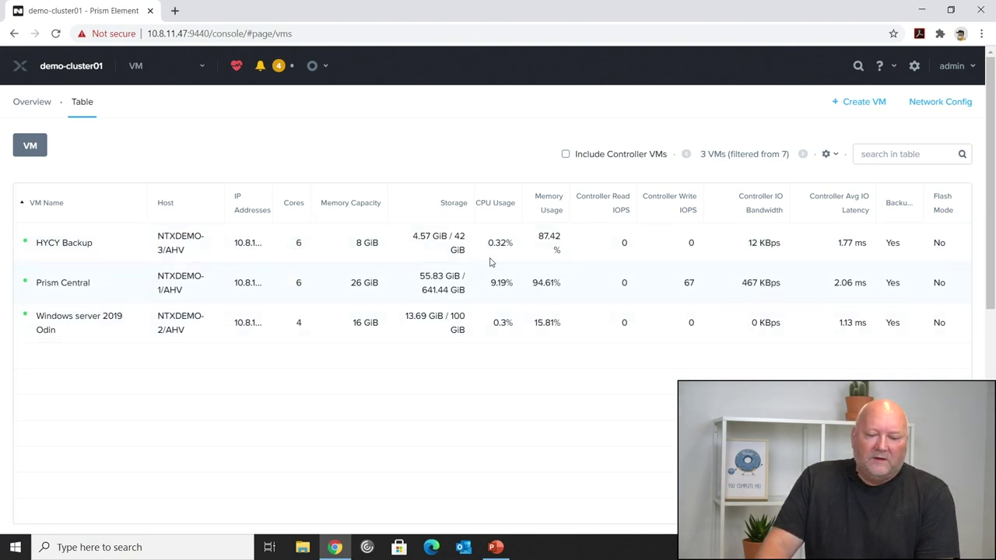
- Start creating a VM named "server thor" with the local timezone (UTC + 02:00) Europe/Copenhagen
{"action": "left_click", "coordinate": [864, 102]}
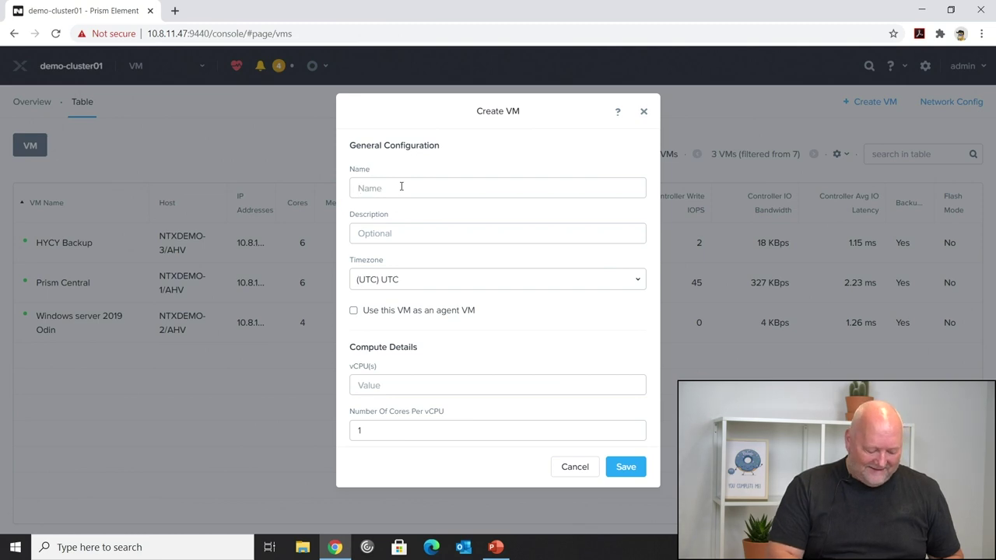
{"action": "type", "text": "se"}
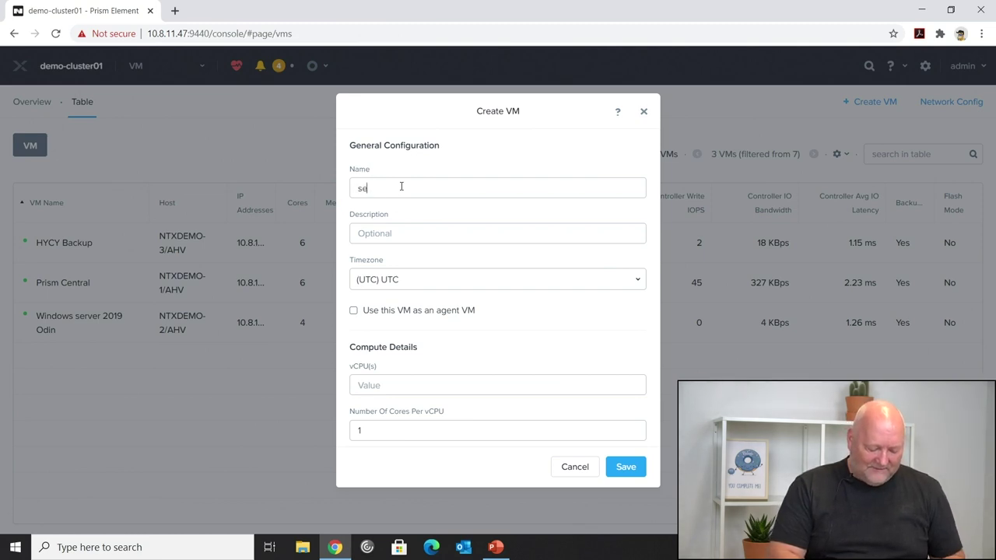
{"action": "type", "text": "rver thor"}
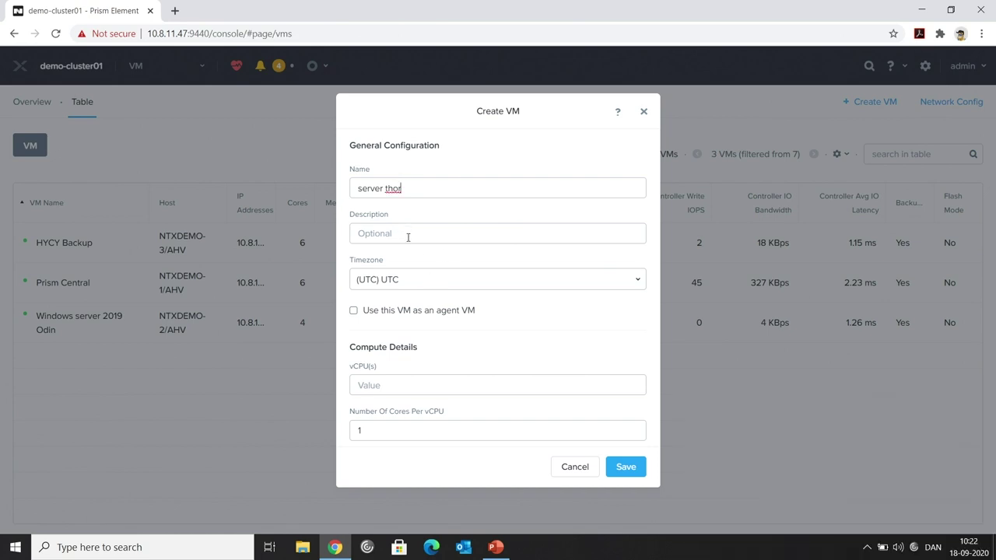
{"action": "left_click", "coordinate": [639, 282]}
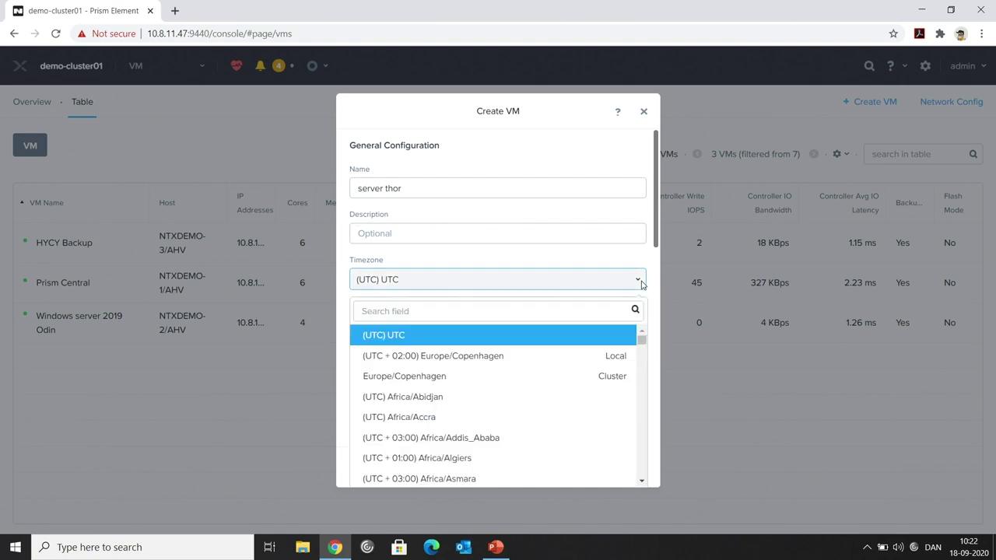
{"action": "scroll", "coordinate": [534, 361], "scroll_direction": "down", "scroll_amount": 2}
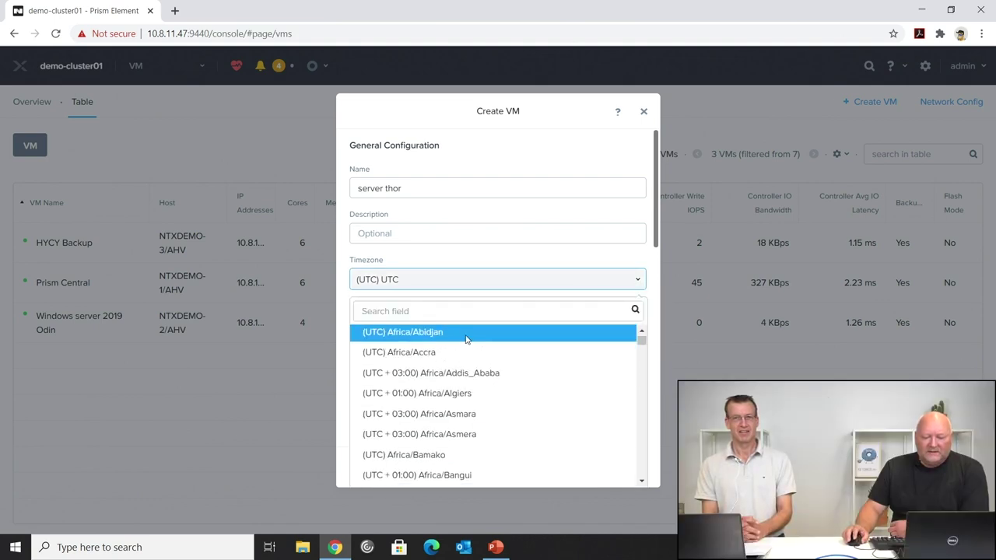
{"action": "scroll", "coordinate": [477, 374], "scroll_direction": "up", "scroll_amount": 2}
{"action": "left_click", "coordinate": [476, 375]}
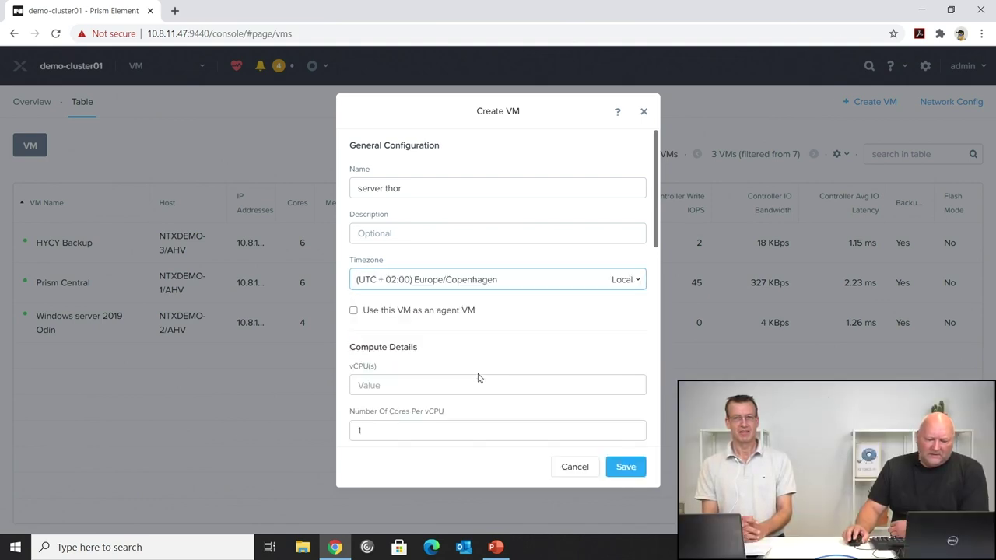
- Give the new VM 2 vCPUs and 16 GiB of memory in its compute details
{"action": "scroll", "coordinate": [549, 352], "scroll_direction": "down", "scroll_amount": 1}
{"action": "left_click", "coordinate": [456, 322]}
{"action": "type", "text": "2"}
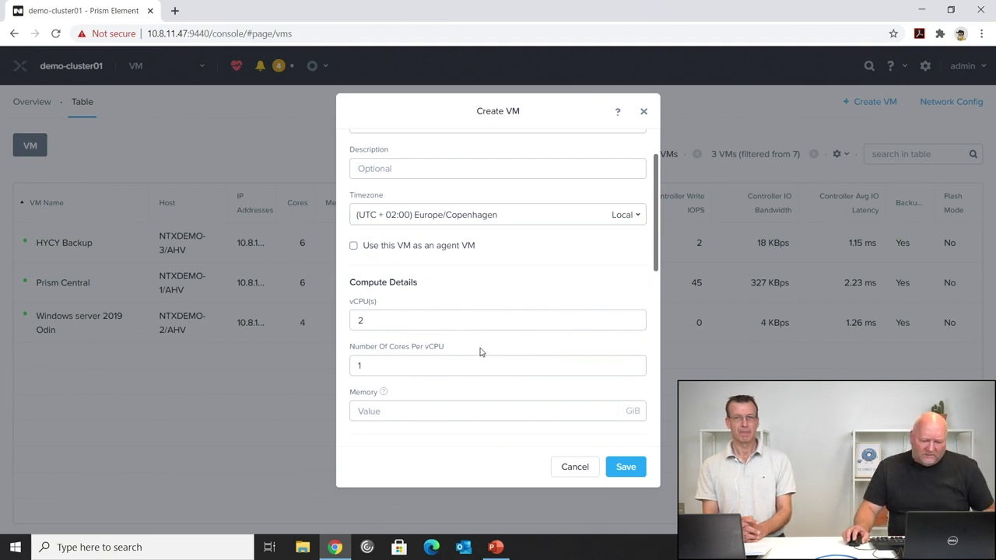
{"action": "scroll", "coordinate": [481, 348], "scroll_direction": "down", "scroll_amount": 1}
{"action": "scroll", "coordinate": [480, 348], "scroll_direction": "down", "scroll_amount": 2}
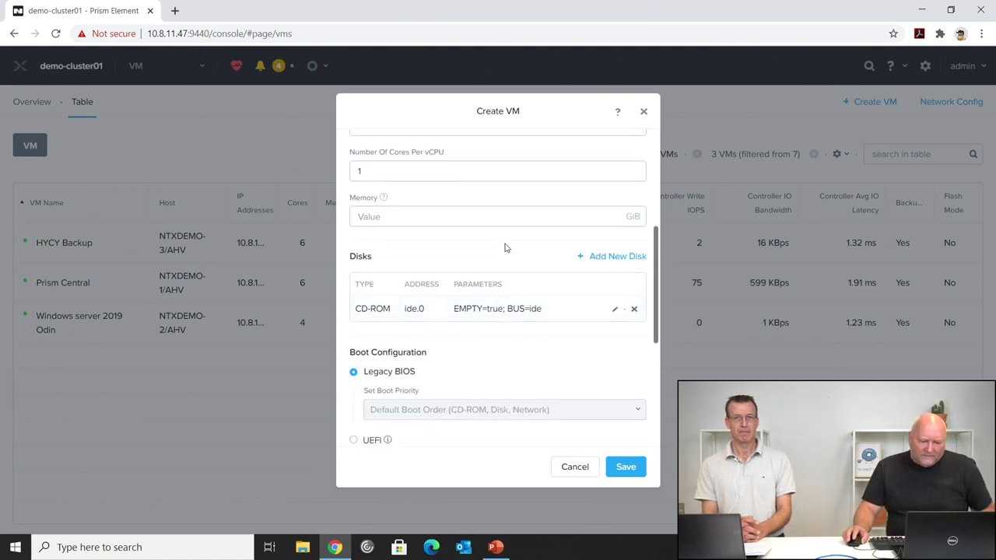
{"action": "type", "text": "16"}
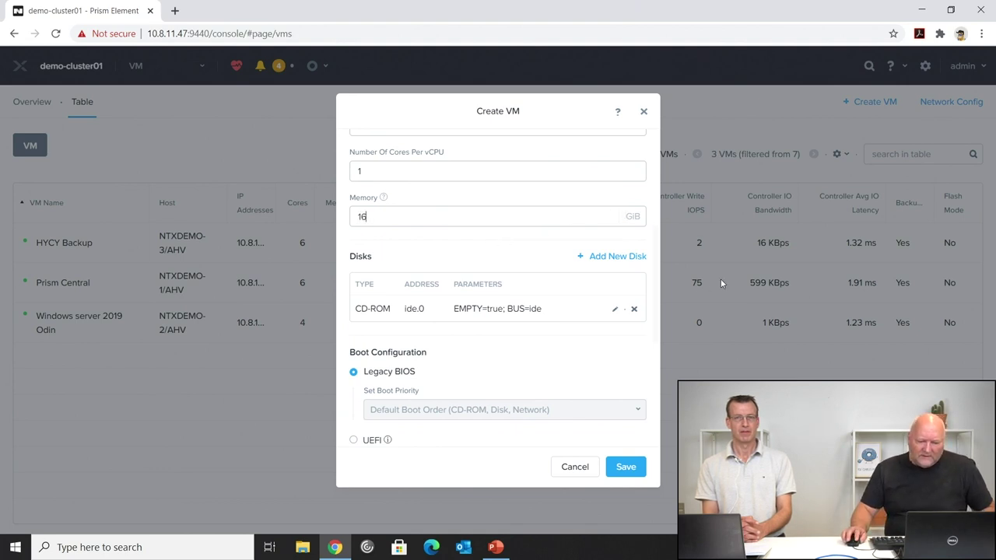
- Add a 20 GiB SCSI disk to the VM, allocated on the default storage container
{"action": "left_click", "coordinate": [599, 258]}
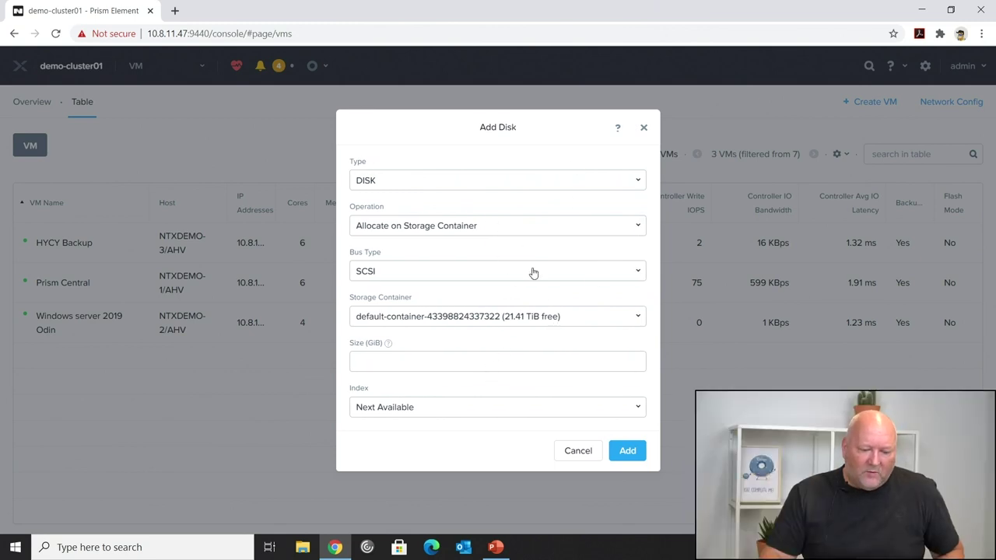
{"action": "type", "text": "20"}
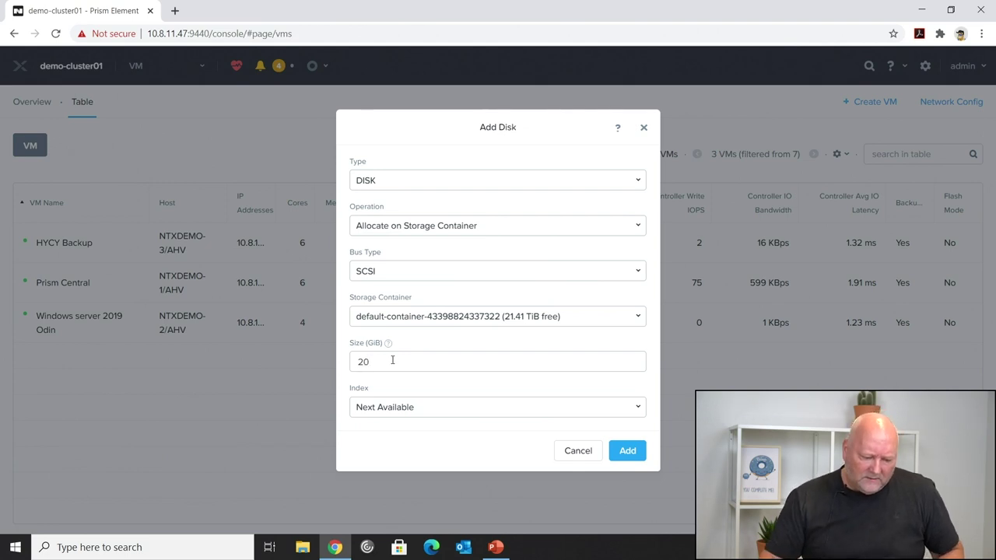
{"action": "left_click", "coordinate": [629, 452]}
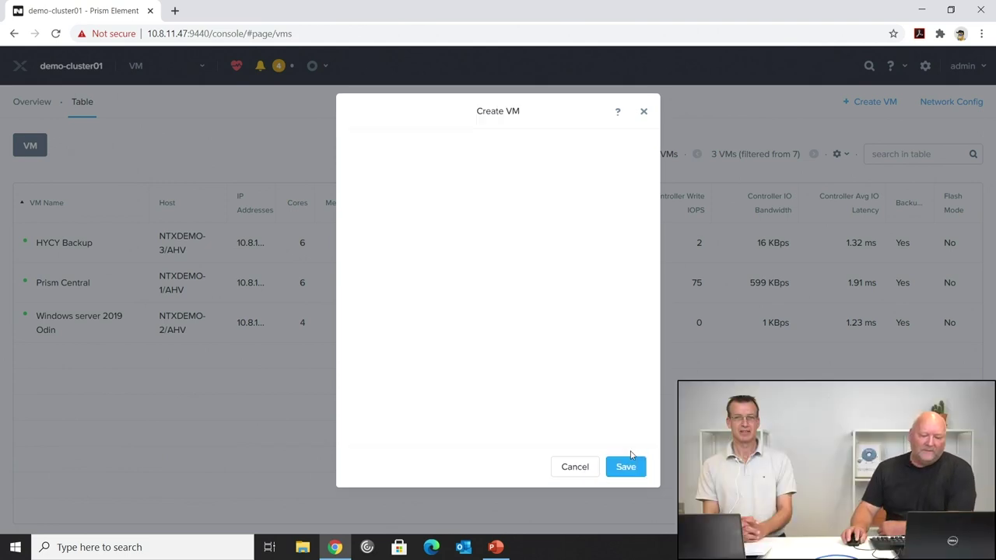
- Add a connected network adapter on Test-network to the VM and set its boot configuration to UEFI
{"action": "left_click_drag", "start_coordinate": [657, 163], "coordinate": [678, 352]}
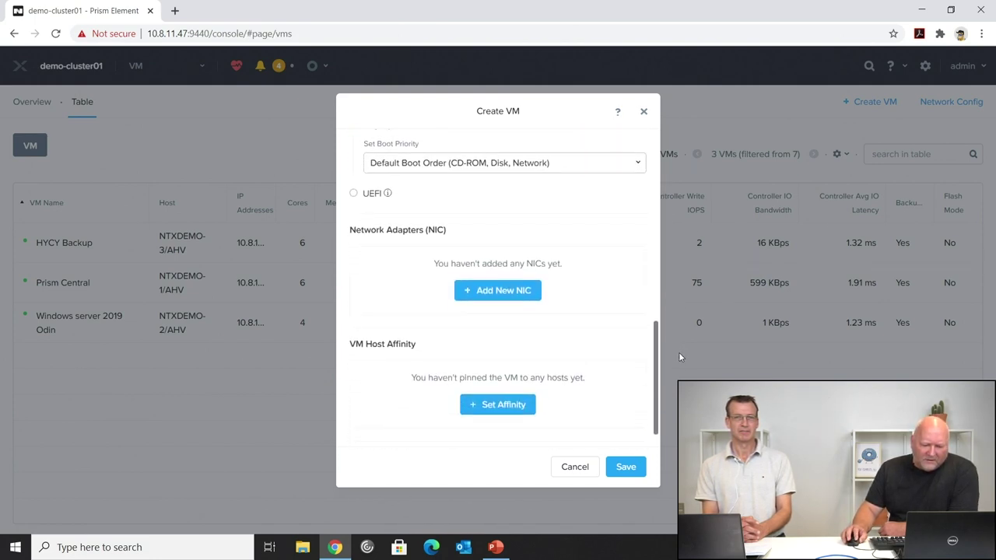
{"action": "left_click", "coordinate": [505, 295]}
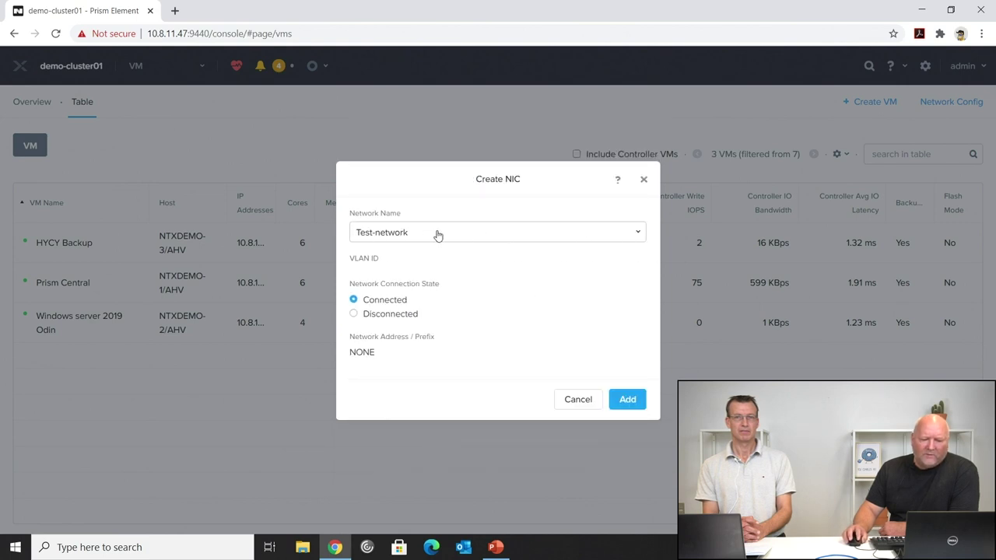
{"action": "left_click", "coordinate": [632, 406]}
{"action": "scroll", "coordinate": [514, 301], "scroll_direction": "down", "scroll_amount": 10}
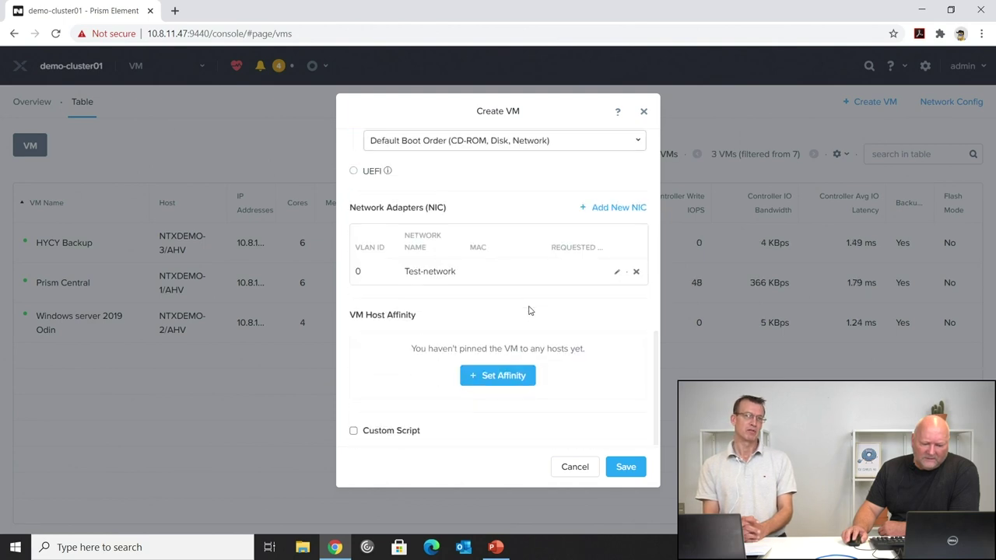
{"action": "scroll", "coordinate": [530, 312], "scroll_direction": "up", "scroll_amount": 3}
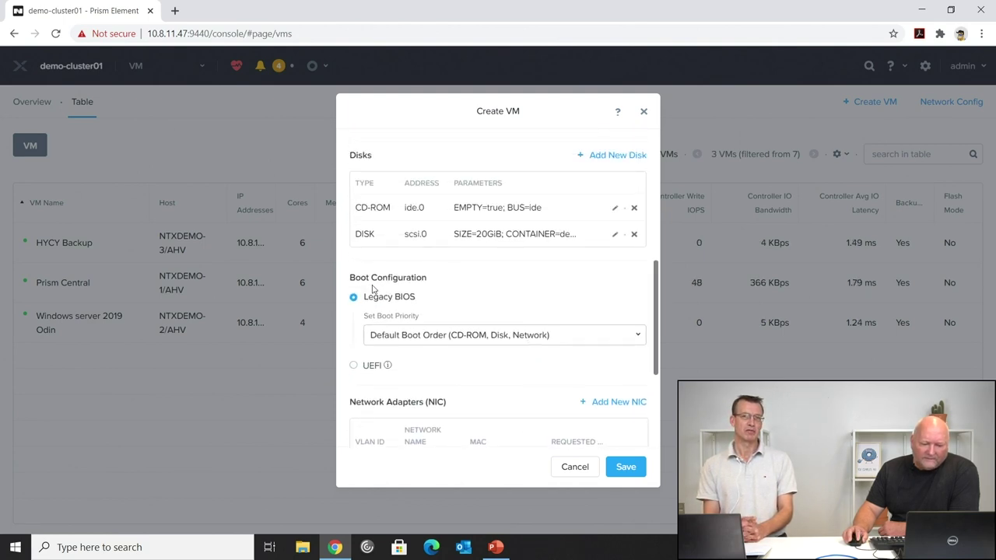
{"action": "left_click", "coordinate": [355, 365]}
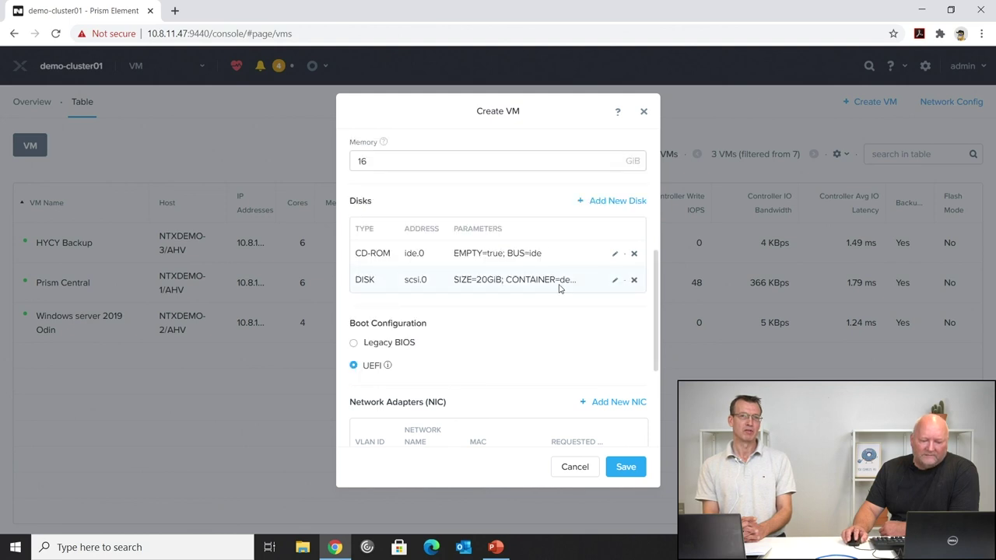
- Save the new VM and check the progress of its creation among the recent tasks
{"action": "scroll", "coordinate": [541, 362], "scroll_direction": "down", "scroll_amount": 3}
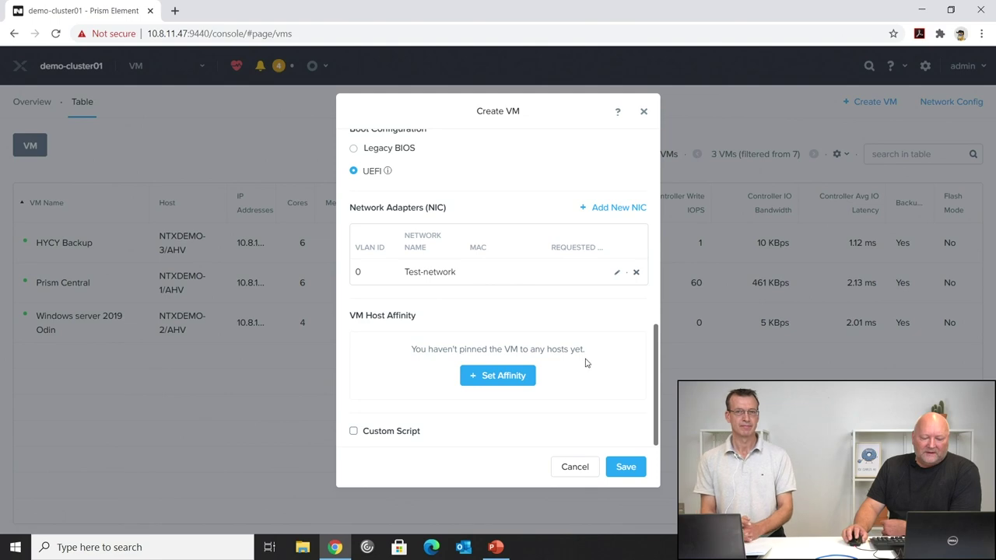
{"action": "left_click", "coordinate": [631, 467]}
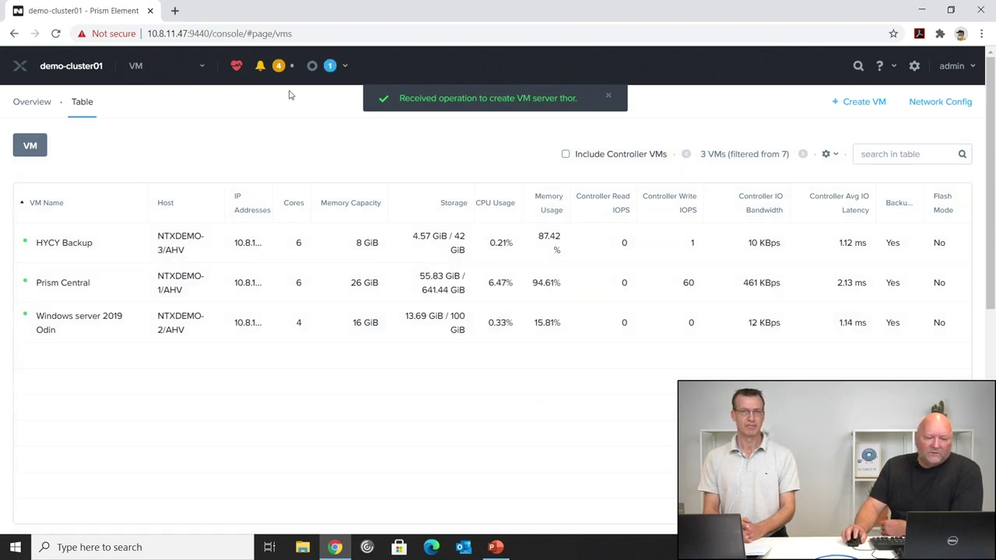
{"action": "left_click", "coordinate": [331, 67]}
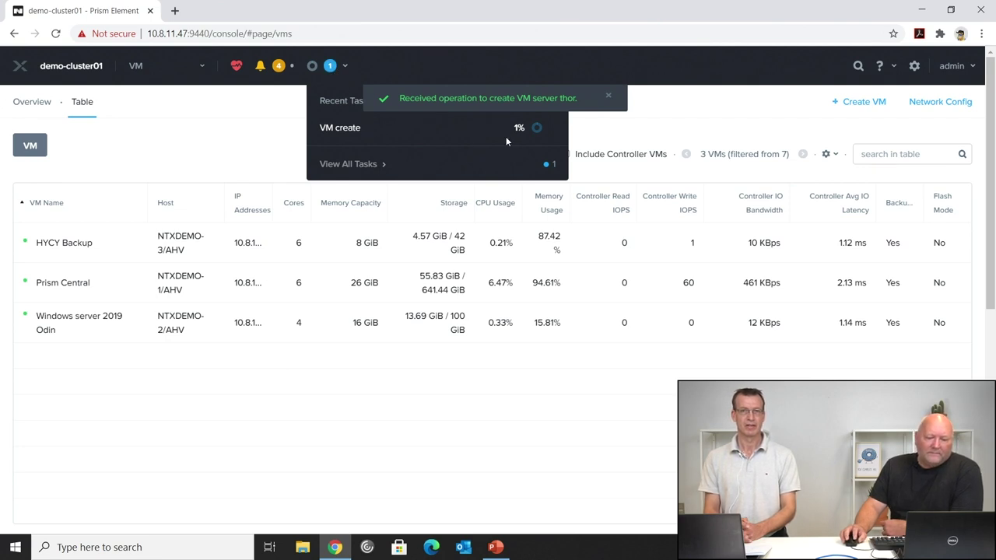
{"action": "left_click", "coordinate": [379, 449]}
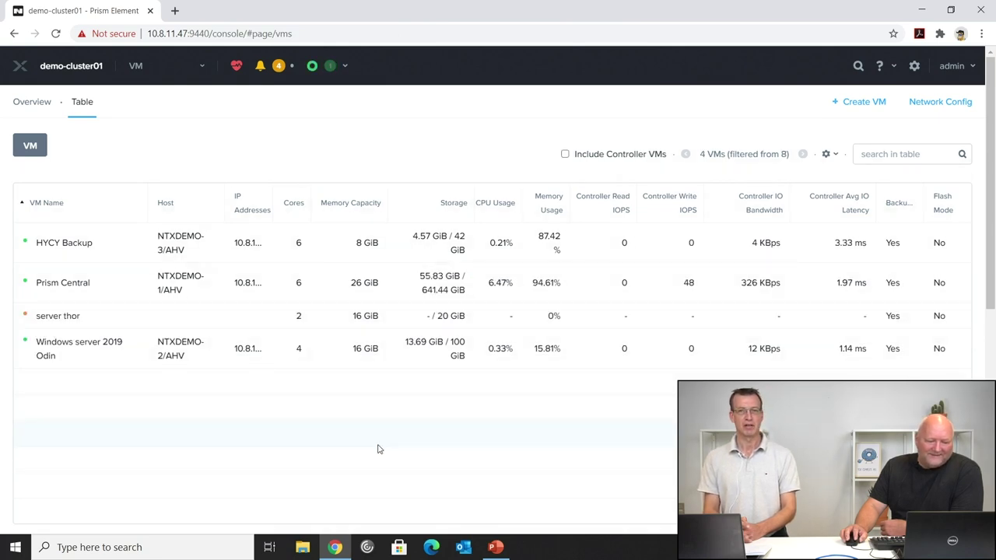
- Power on the server thor VM and launch its console
{"action": "left_click", "coordinate": [70, 319]}
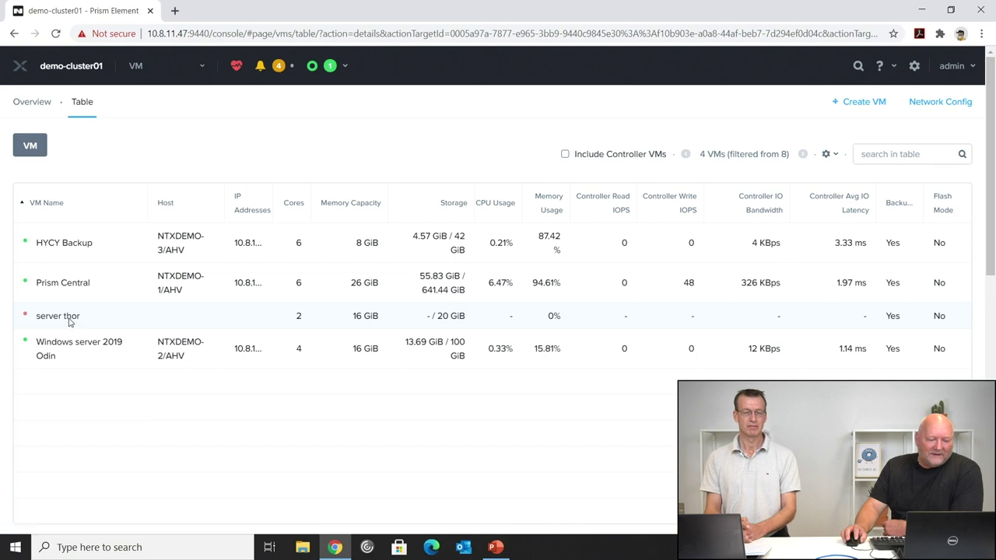
{"action": "right_click", "coordinate": [96, 319]}
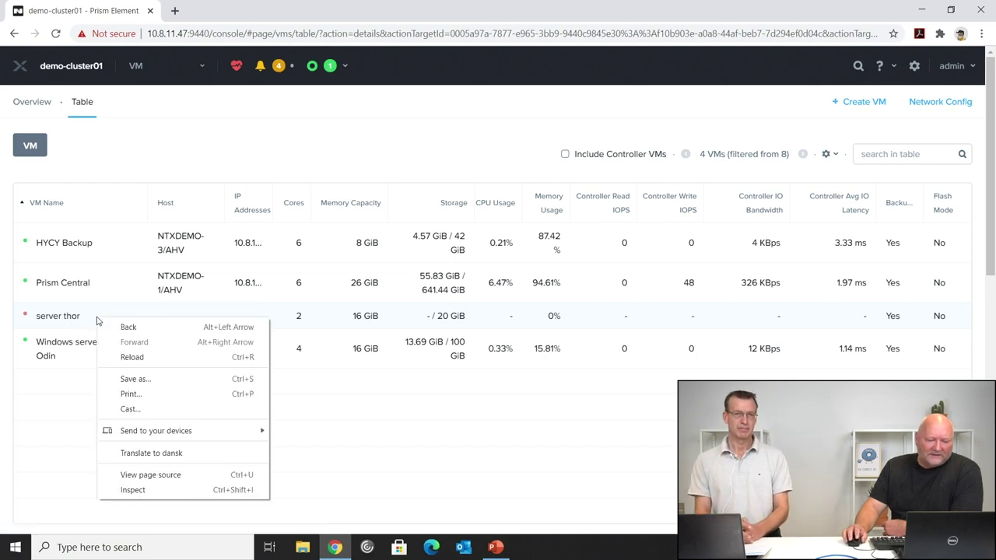
{"action": "left_click", "coordinate": [76, 315]}
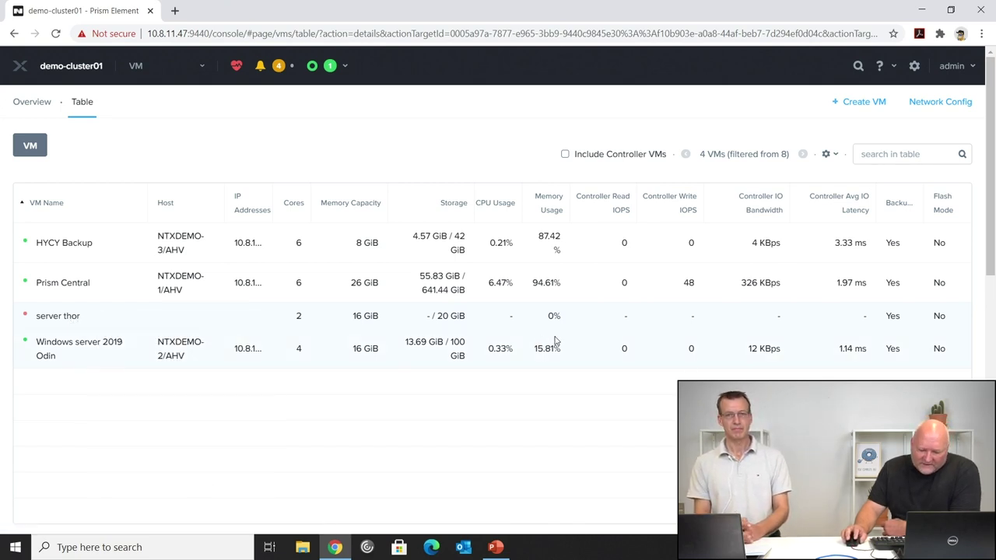
{"action": "scroll", "coordinate": [623, 346], "scroll_direction": "down", "scroll_amount": 3}
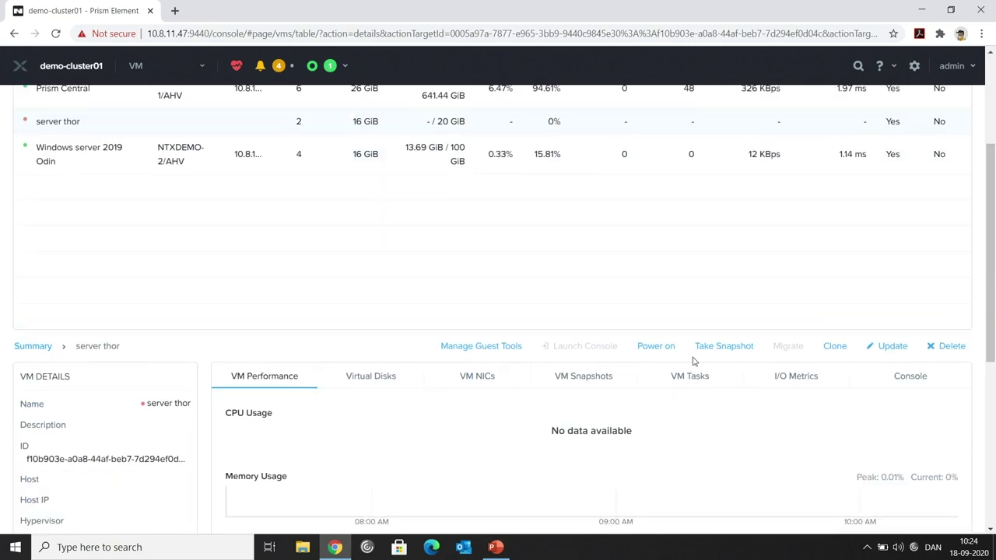
{"action": "left_click", "coordinate": [646, 351]}
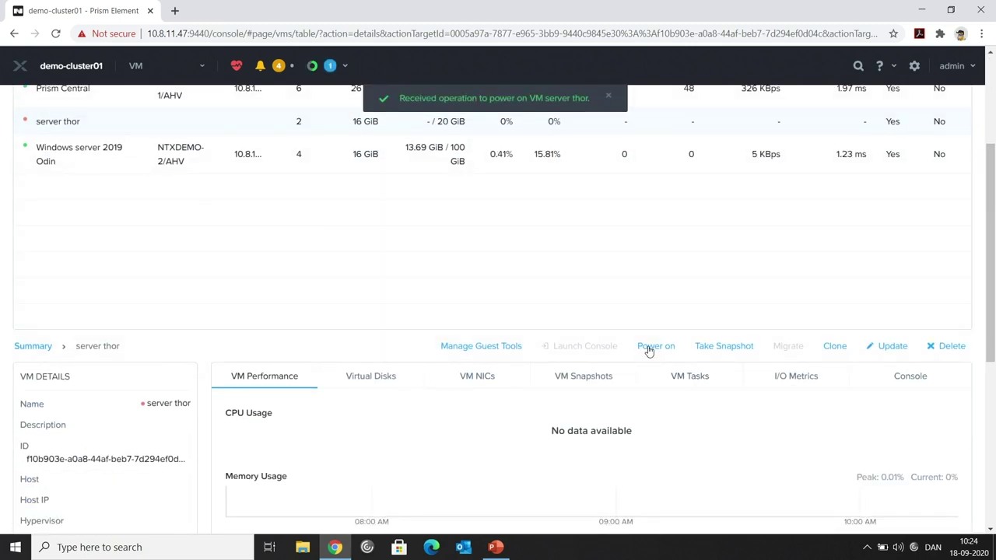
{"action": "scroll", "coordinate": [657, 347], "scroll_direction": "up", "scroll_amount": 2}
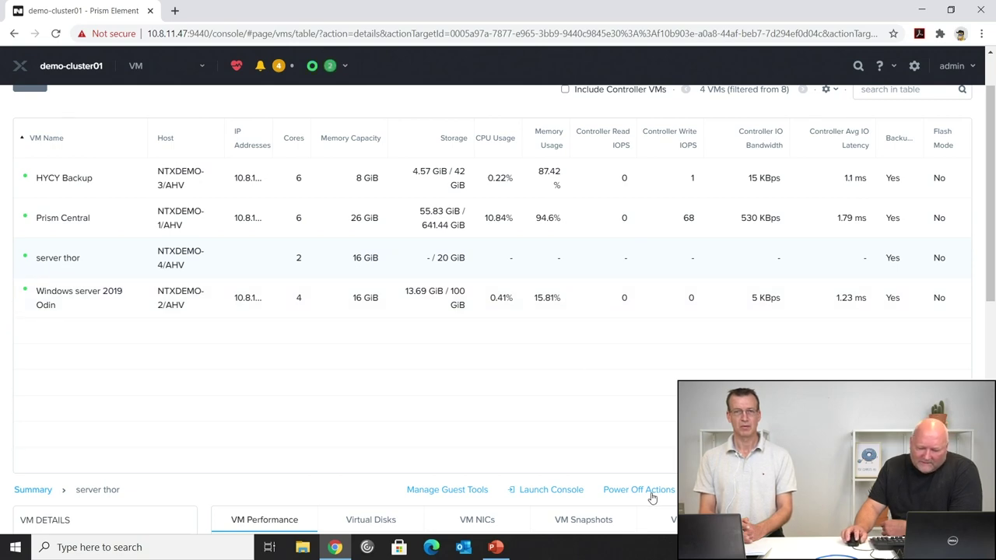
{"action": "left_click", "coordinate": [567, 490]}
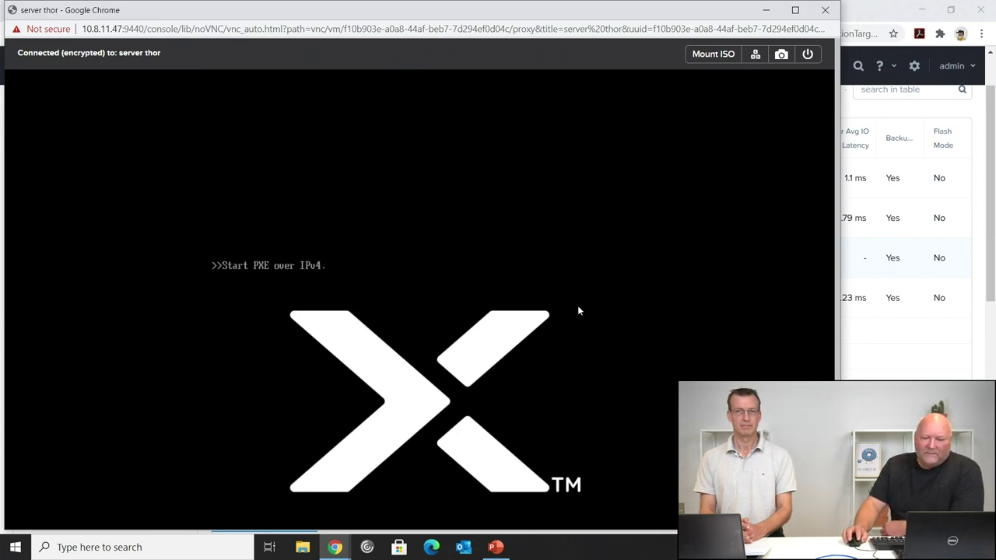
- Mount the 2019-win ISO to the empty ide.0 CD-ROM drive of the server thor VM from its console
{"action": "left_click_drag", "start_coordinate": [542, 15], "coordinate": [578, 16]}
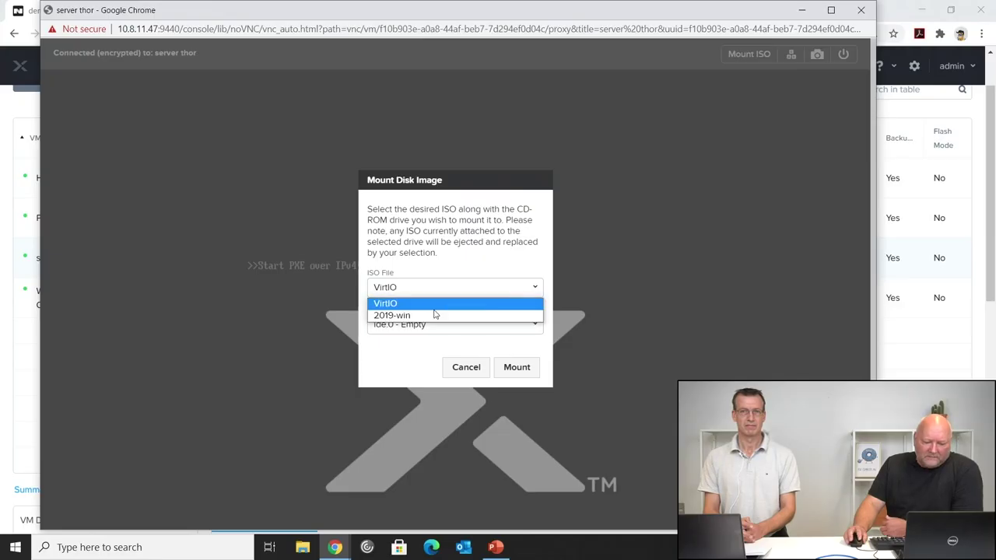
{"action": "left_click", "coordinate": [435, 315]}
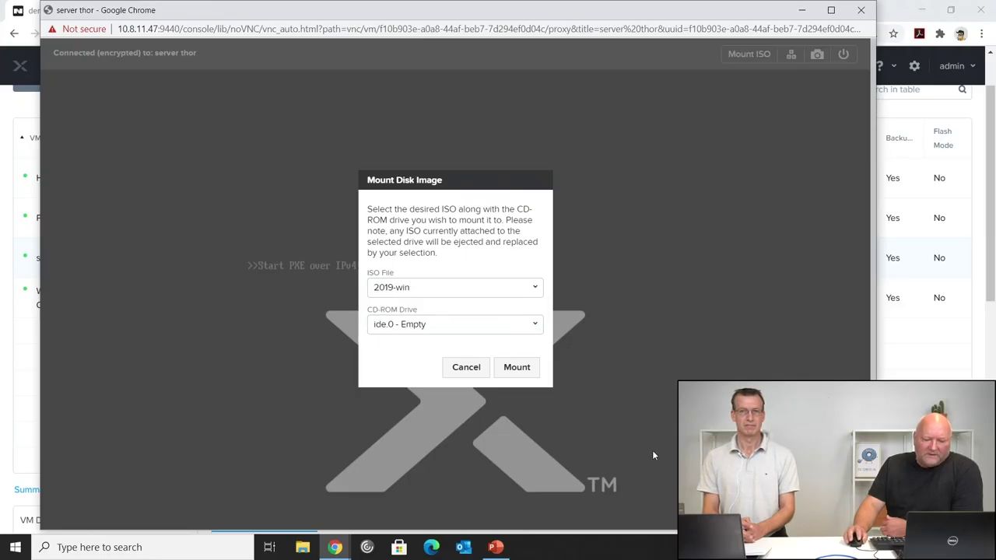
{"action": "left_click", "coordinate": [525, 370]}
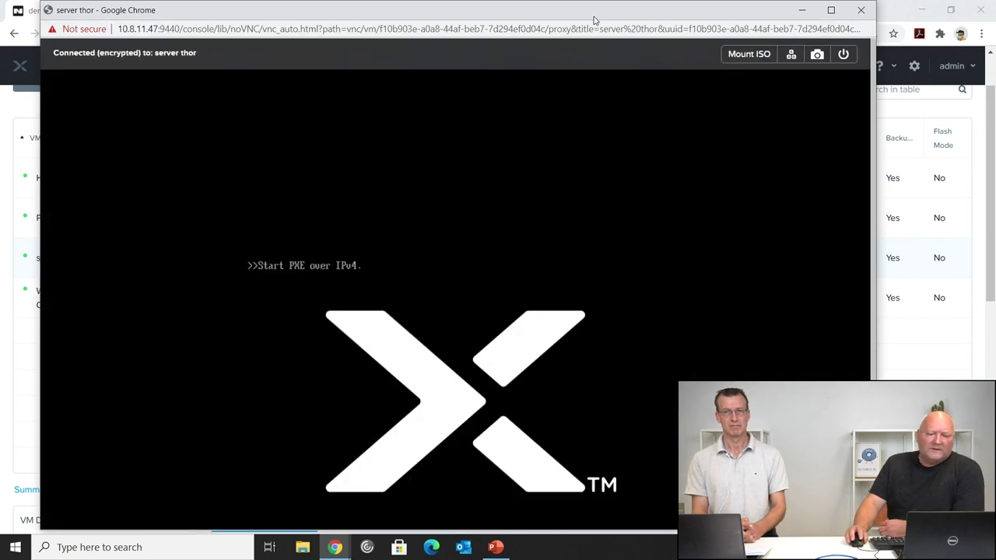
{"action": "left_click_drag", "start_coordinate": [631, 22], "coordinate": [628, 53]}
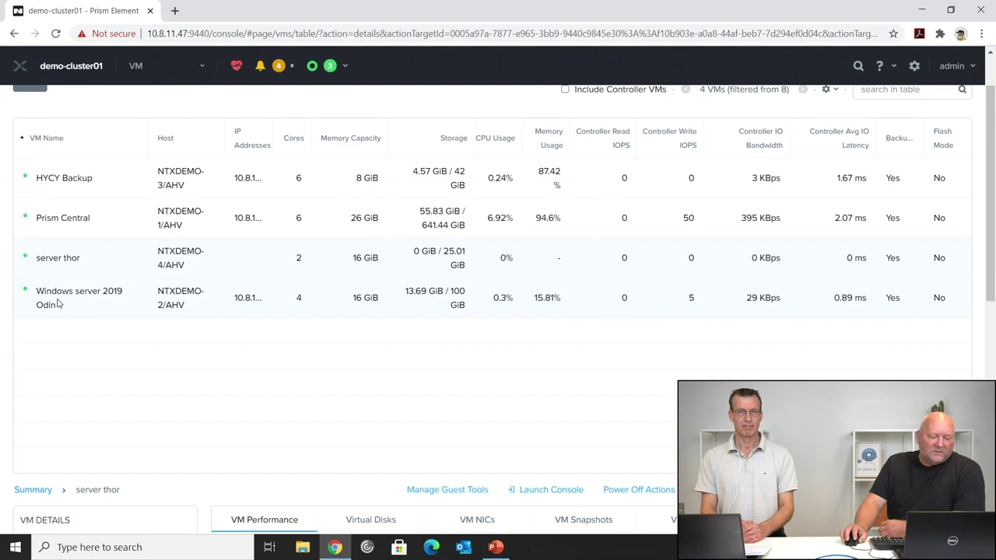
- Clone the Windows server 2019 Odin VM into 10 copies, keeping the prefix name Windows server 2019 Odin and starting index 1
{"action": "left_click", "coordinate": [56, 296]}
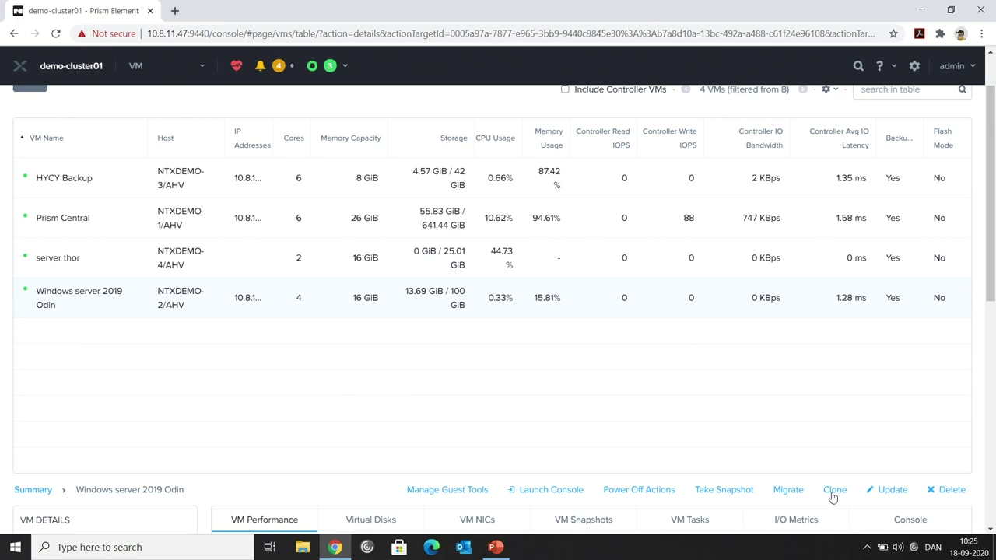
{"action": "left_click", "coordinate": [833, 492]}
{"action": "left_click", "coordinate": [399, 181]}
{"action": "type", "text": "0"}
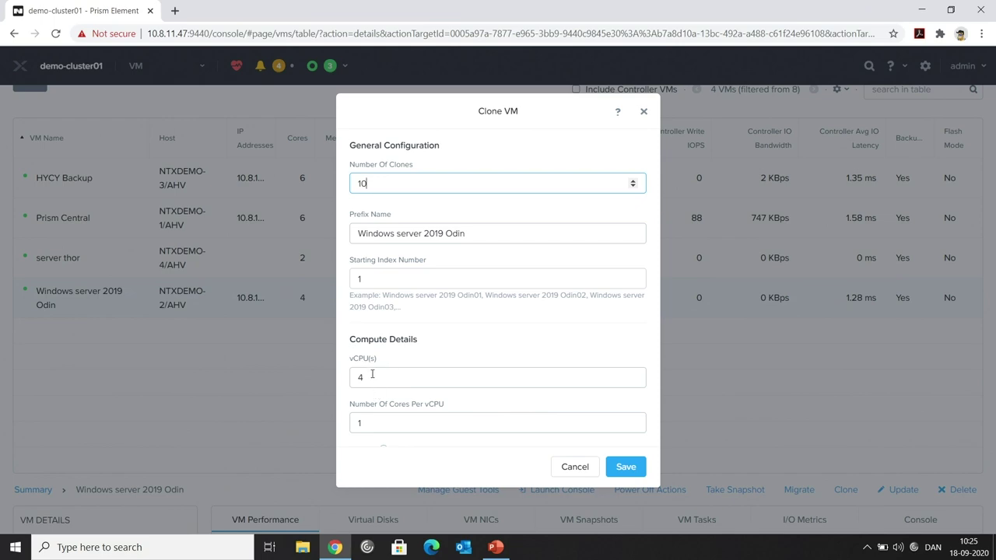
{"action": "left_click", "coordinate": [625, 468]}
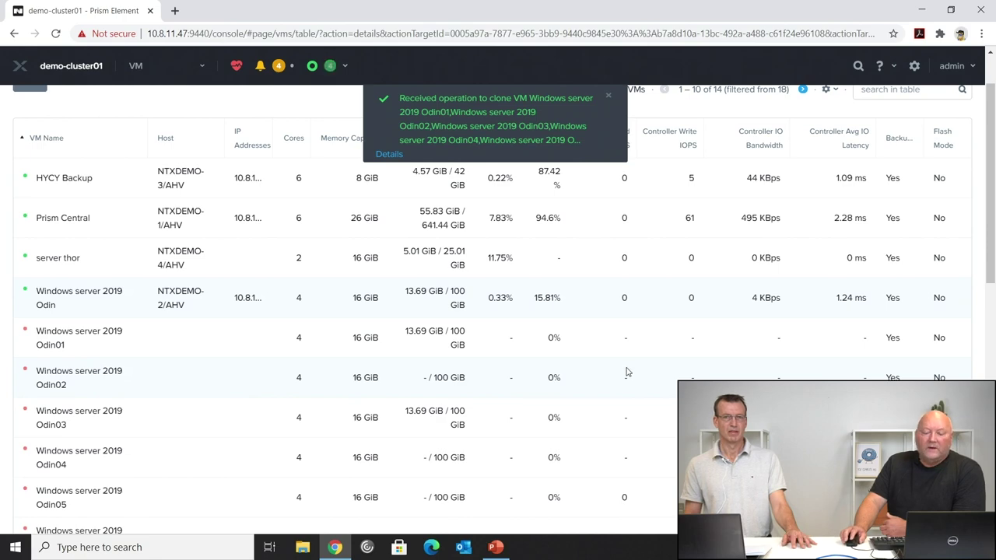
- Power on the cloned VM Windows server 2019 Odin04 and launch its console
{"action": "scroll", "coordinate": [635, 357], "scroll_direction": "down", "scroll_amount": 1}
{"action": "scroll", "coordinate": [635, 357], "scroll_direction": "down", "scroll_amount": 3}
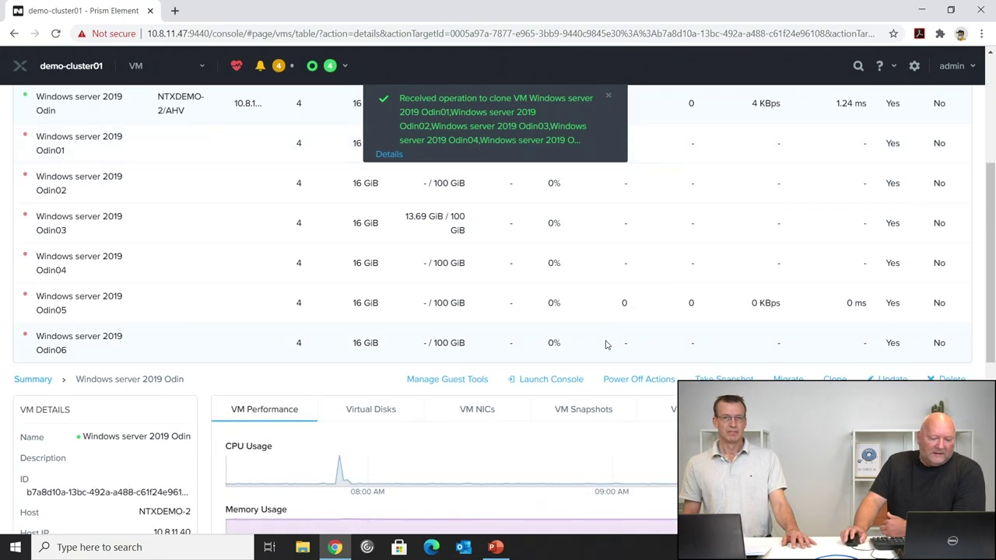
{"action": "left_click", "coordinate": [96, 259]}
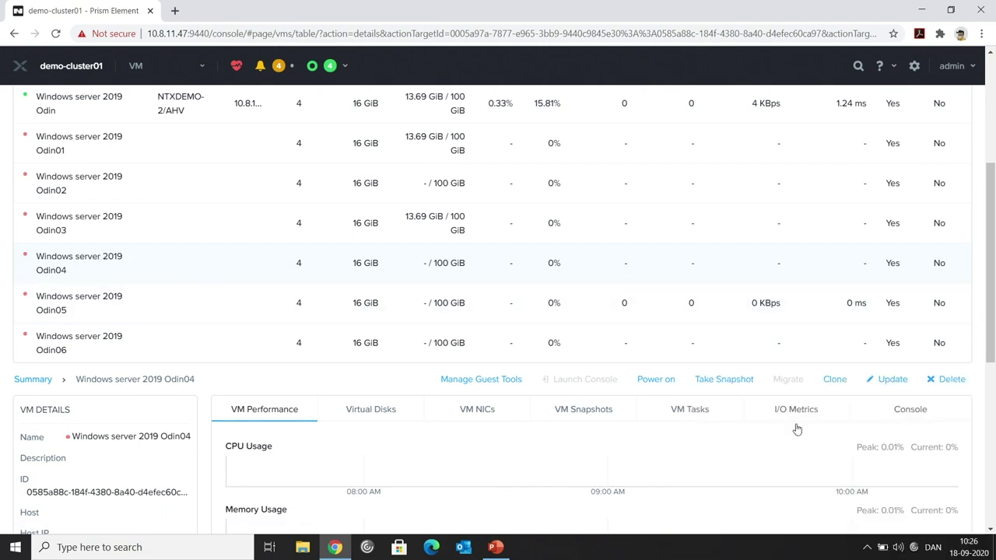
{"action": "left_click", "coordinate": [656, 380]}
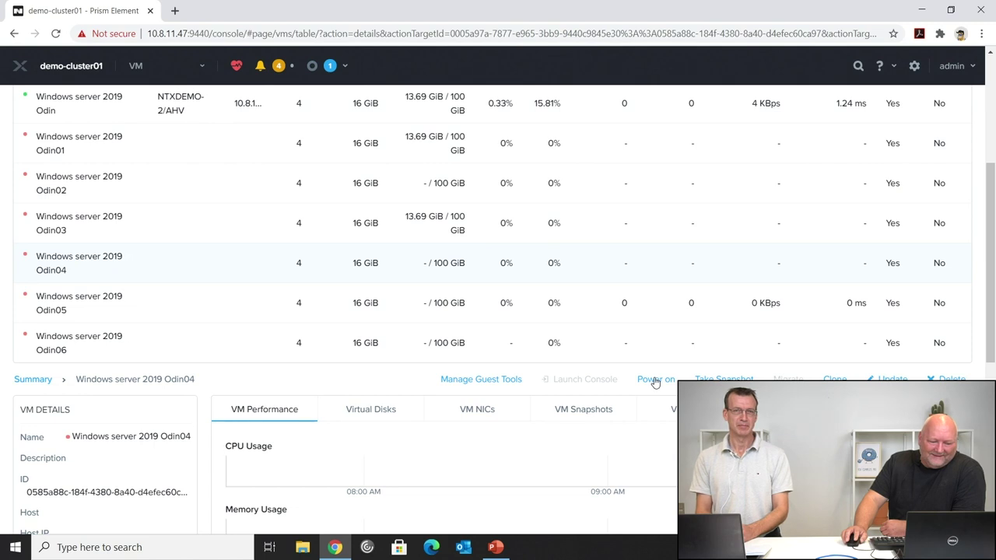
{"action": "left_click", "coordinate": [656, 380]}
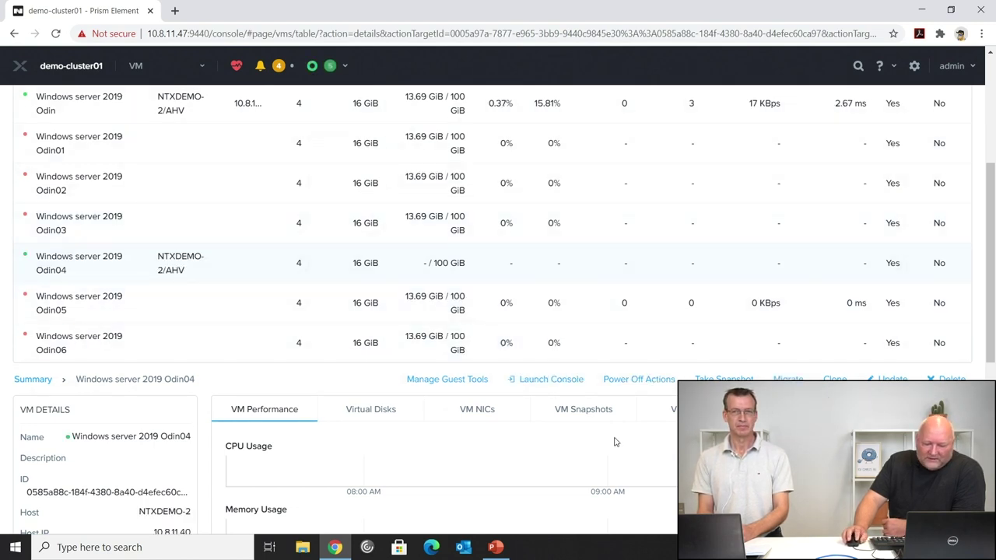
{"action": "left_click", "coordinate": [562, 383]}
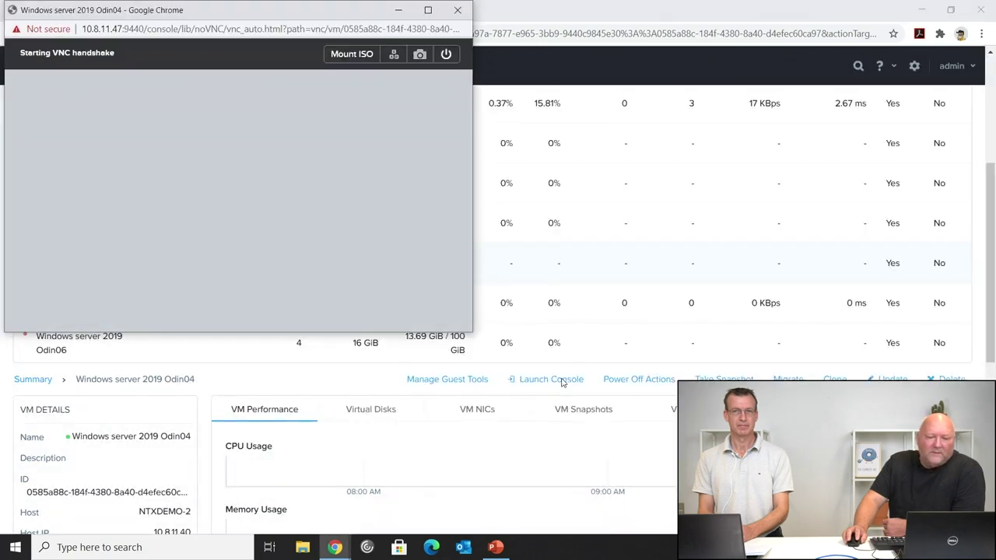